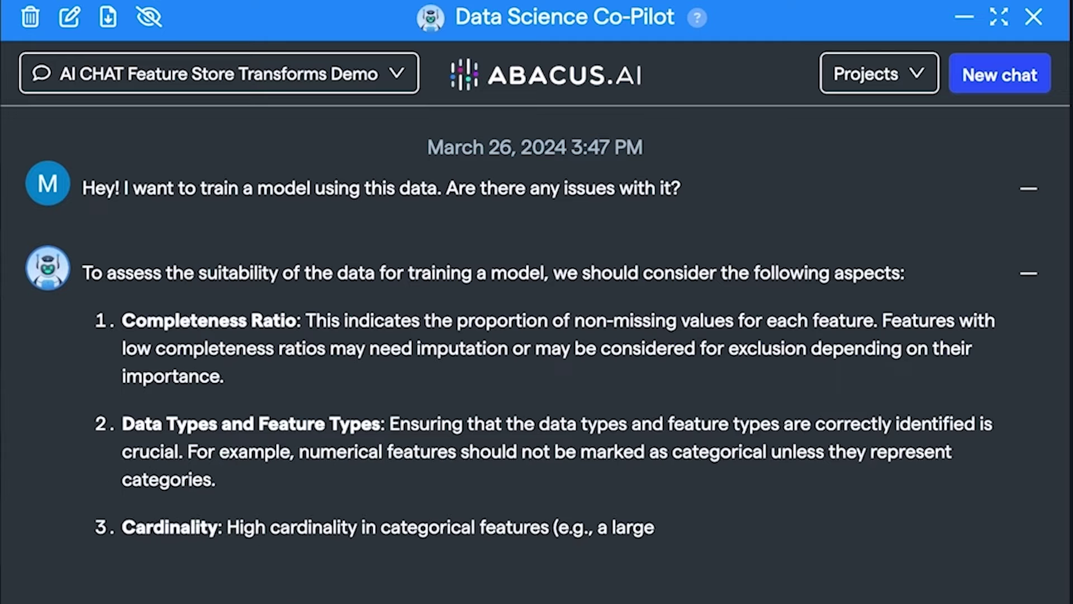
Scroll through the Co-Pilot's reply to the per-feature completeness observations and deployment code.
{"action": "scroll", "coordinate": [537, 353], "scroll_direction": "down", "scroll_amount": 20}
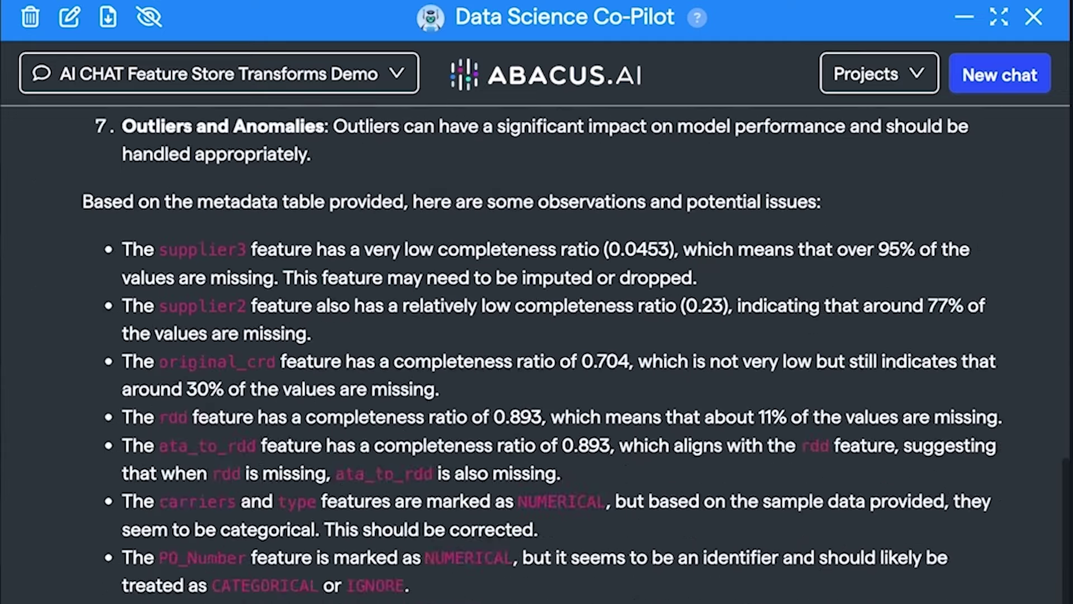
{"action": "scroll", "coordinate": [536, 352], "scroll_direction": "down", "scroll_amount": 20}
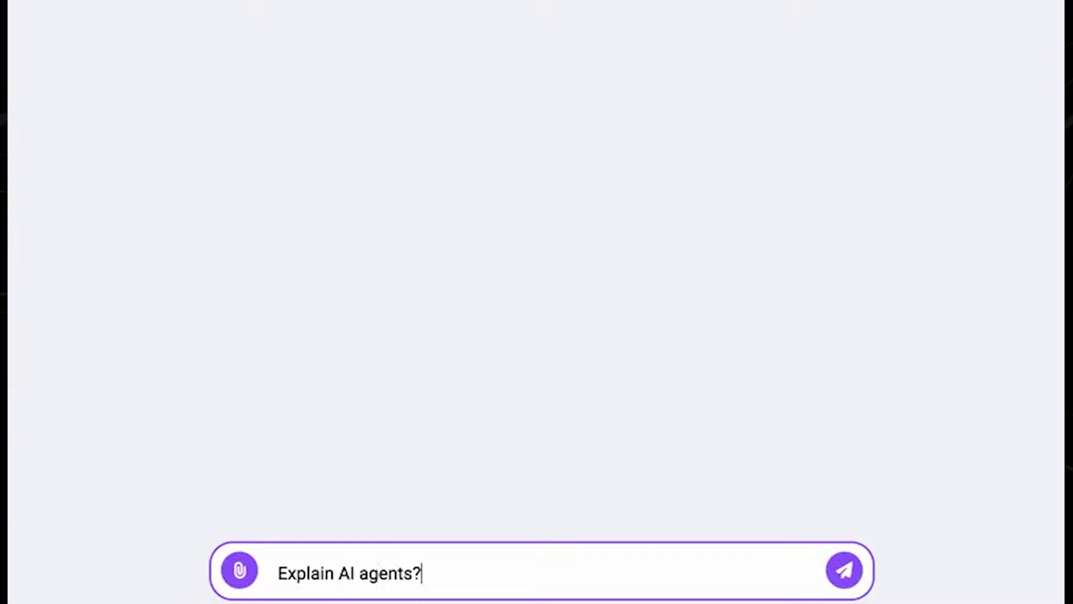
Send 'Explain AI agents?' to GPT-4o and pick the Professional and Clear tone.
{"action": "key", "text": "Return"}
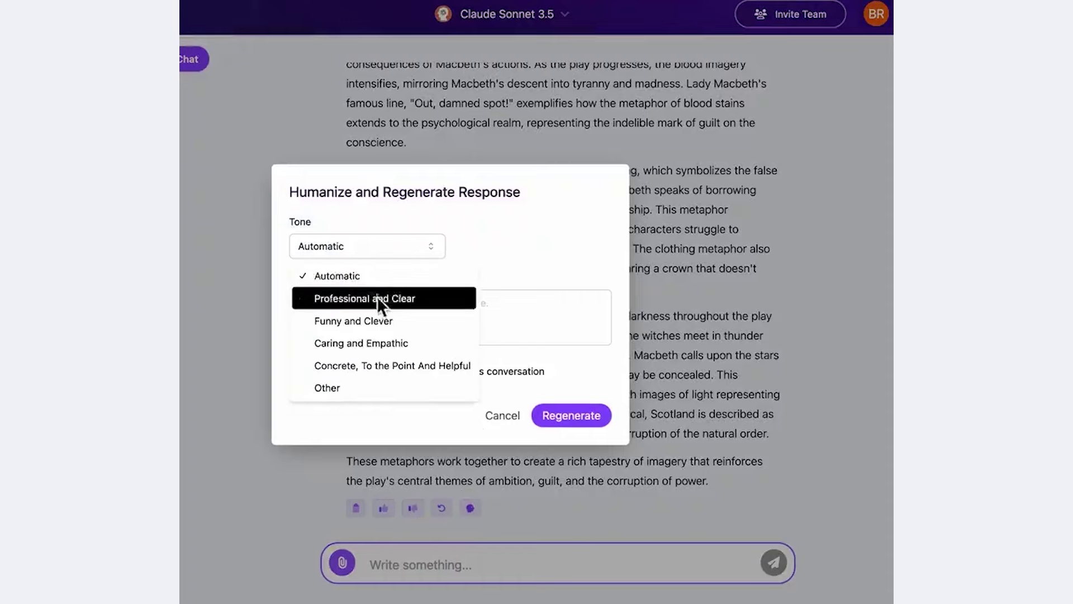
{"action": "left_click", "coordinate": [377, 297]}
{"action": "type", "text": "a"}
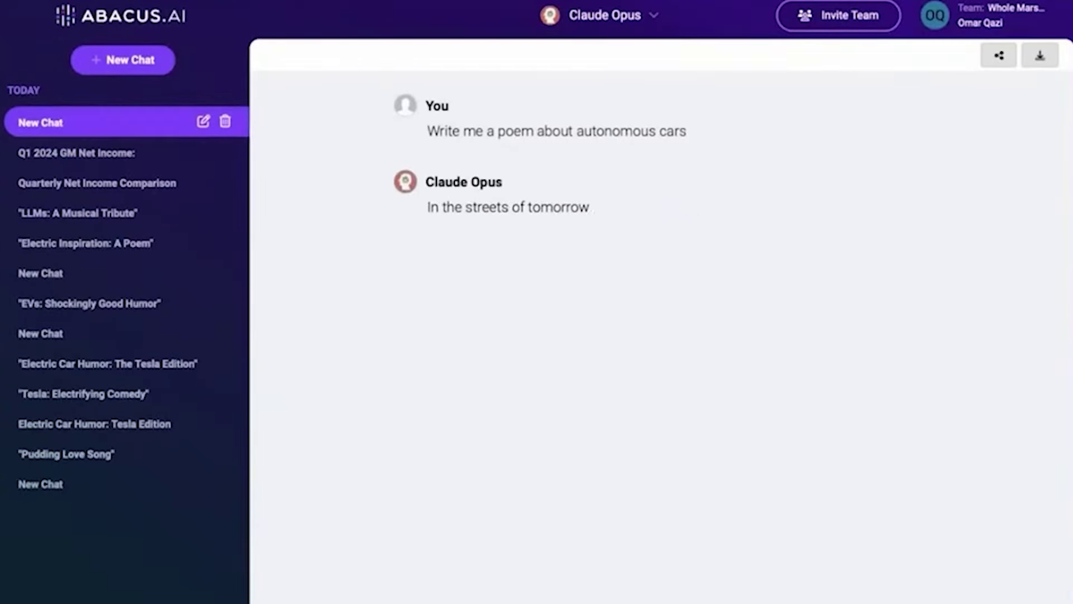
Type the word 'you' into the message box for the Claude model.
{"action": "type", "text": "you"}
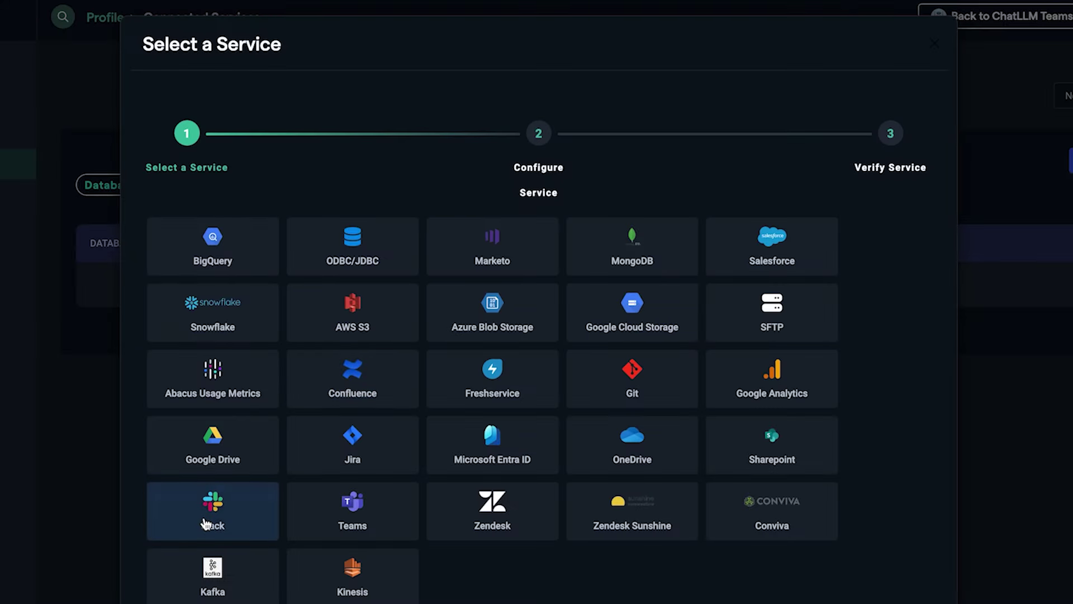
Connect Slack by authorizing the Abacus.AI app, then open the bot chat in the Slack workspace.
{"action": "left_click", "coordinate": [206, 525]}
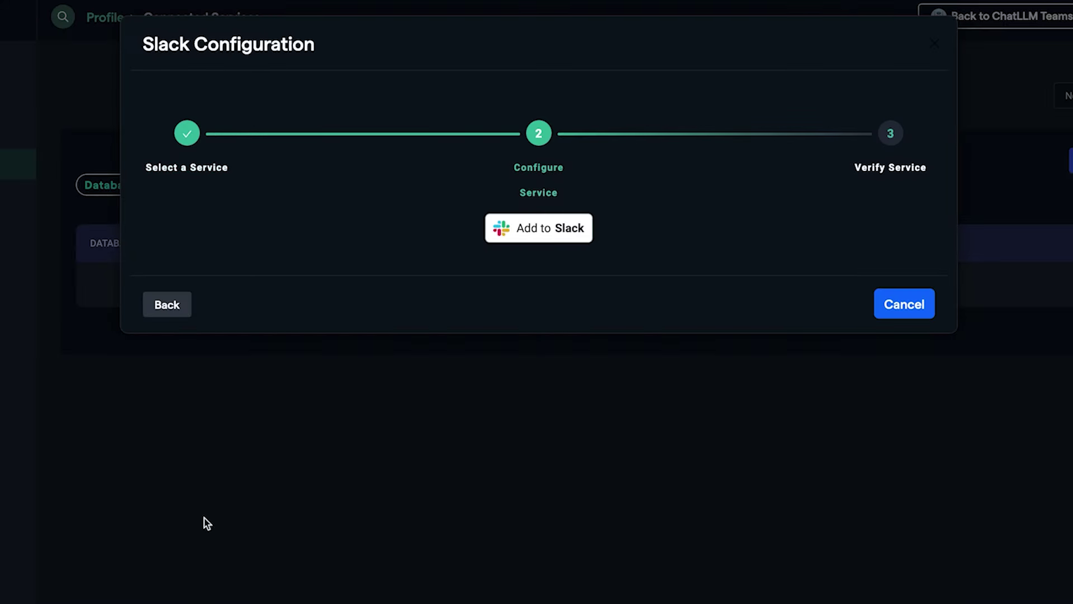
{"action": "left_click", "coordinate": [550, 232]}
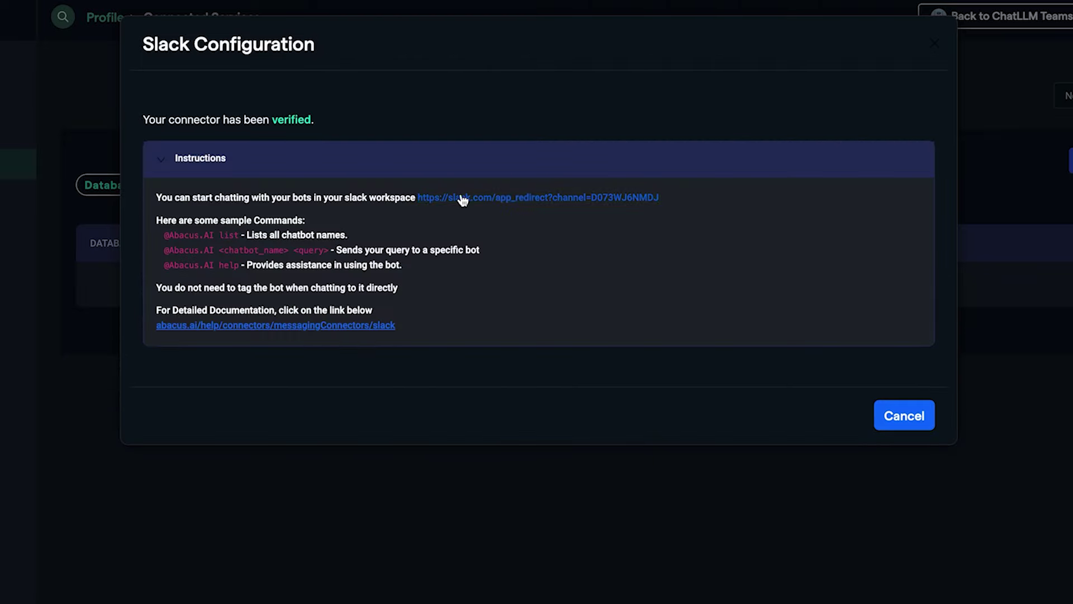
{"action": "left_click", "coordinate": [463, 199]}
{"action": "type", "text": "h"}
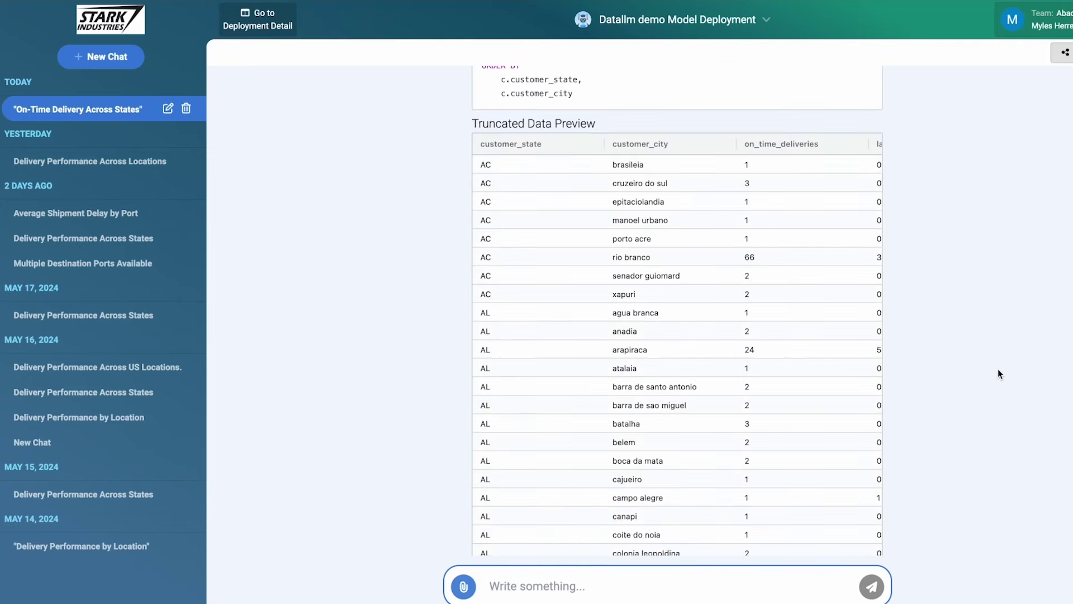
Sort the on-time delivery results by late deliveries and send a follow-up question about them.
{"action": "scroll", "coordinate": [676, 335], "scroll_direction": "right", "scroll_amount": 3}
{"action": "left_click", "coordinate": [856, 144]}
{"action": "scroll", "coordinate": [978, 346], "scroll_direction": "down", "scroll_amount": 10}
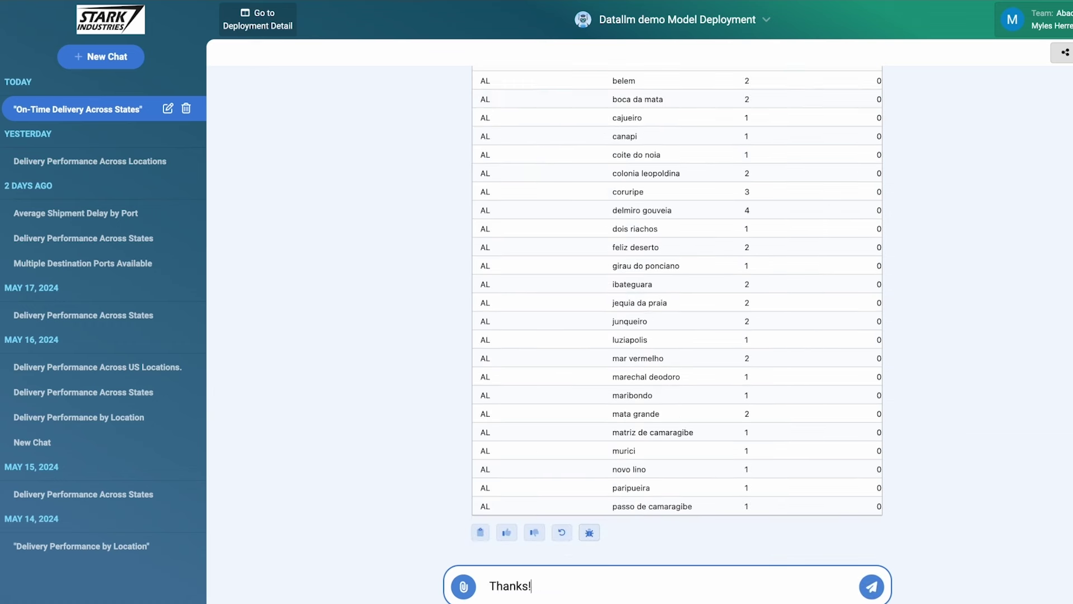
{"action": "type", "text": "?"}
{"action": "key", "text": "Return"}
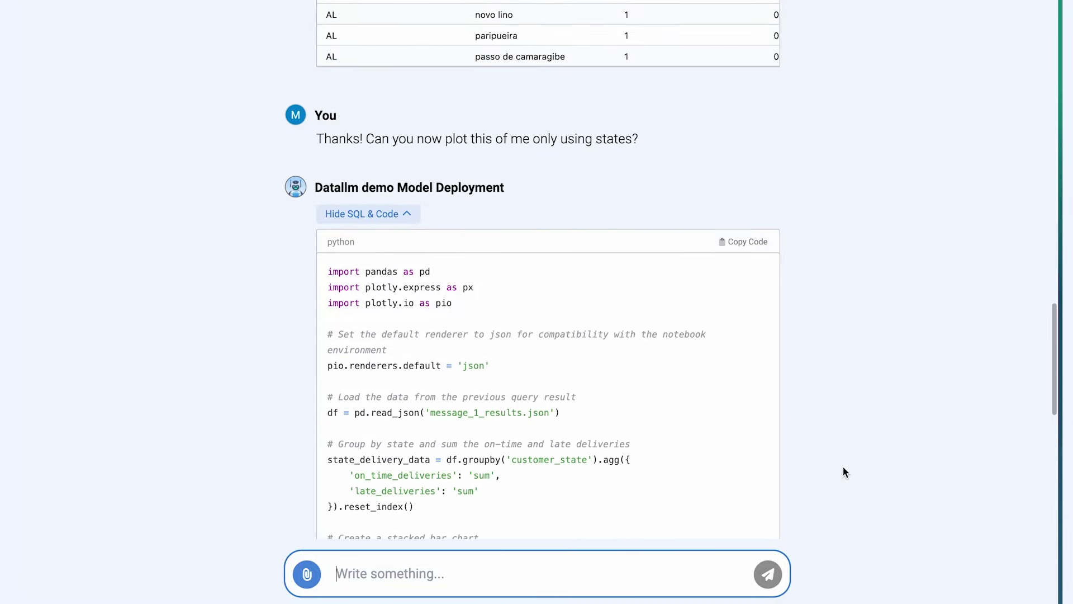
Scroll past the Python code to the rendered stacked bar chart of deliveries by state.
{"action": "scroll", "coordinate": [843, 472], "scroll_direction": "down", "scroll_amount": 8}
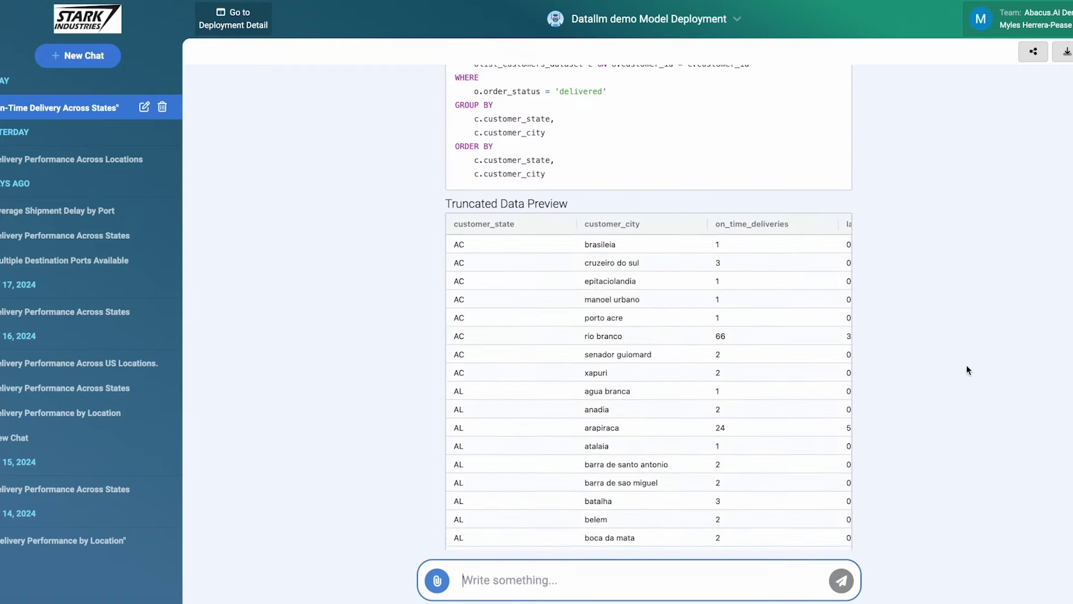
{"action": "scroll", "coordinate": [833, 352], "scroll_direction": "down", "scroll_amount": 10}
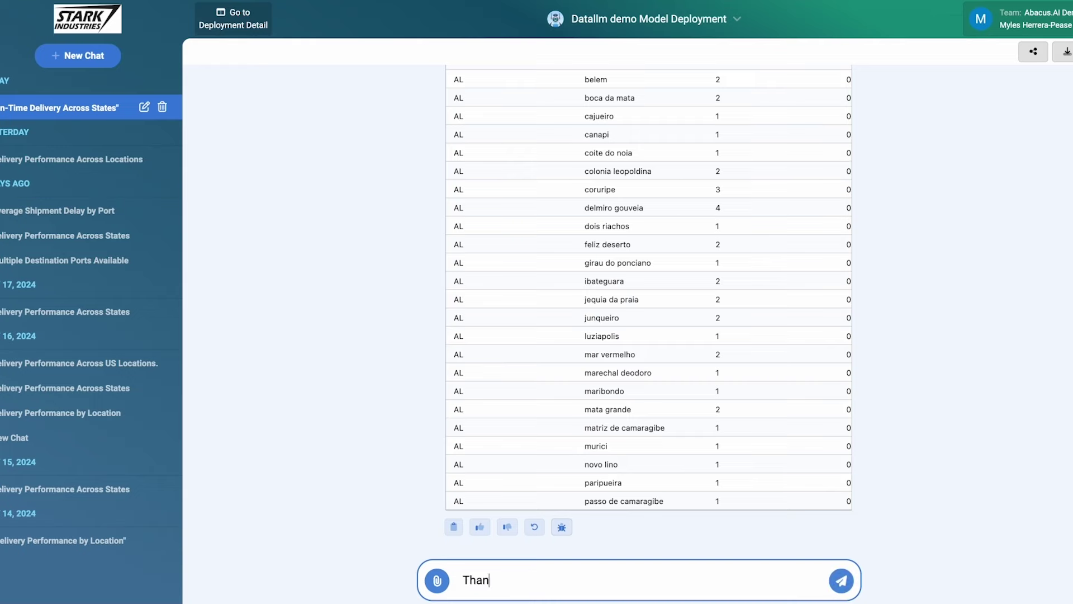
Finish the delivery-data follow-up question ending in 'es?' and send it.
{"action": "type", "text": "es?"}
{"action": "key", "text": "Return"}
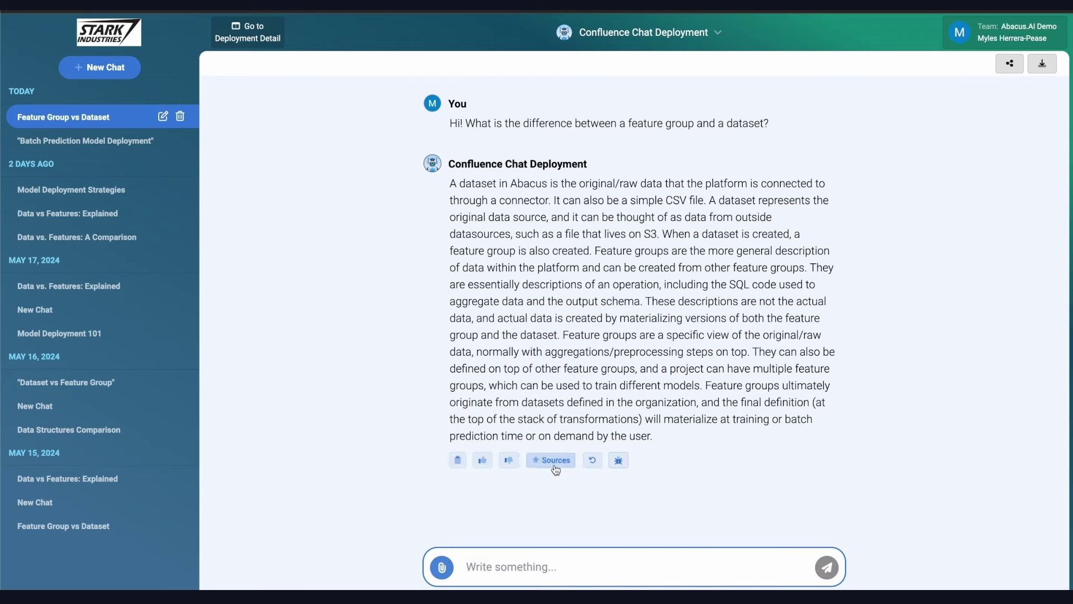
Show the Confluence answer's sources, then send Claude Opus the loan agreement entity-extraction request.
{"action": "left_click", "coordinate": [551, 460]}
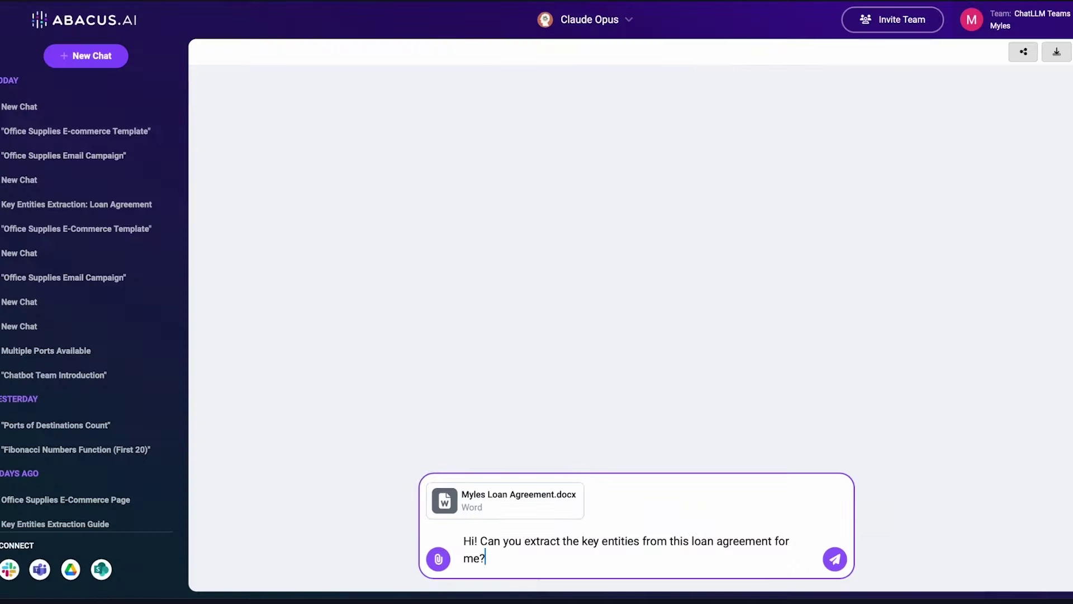
{"action": "key", "text": "Return"}
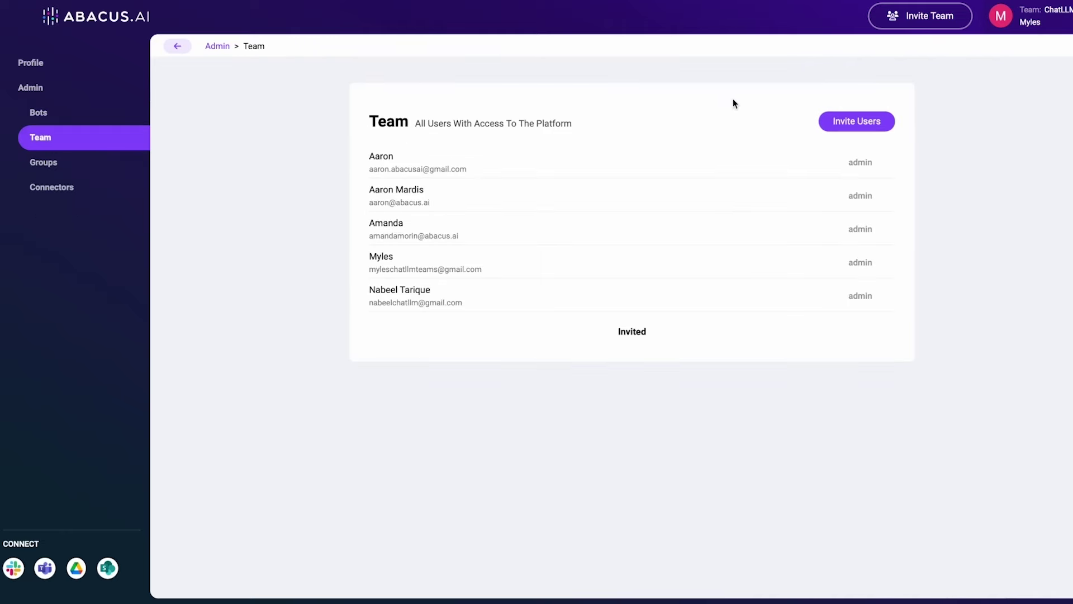
Bring up the Team page's form for inviting users by email.
{"action": "left_click", "coordinate": [843, 128]}
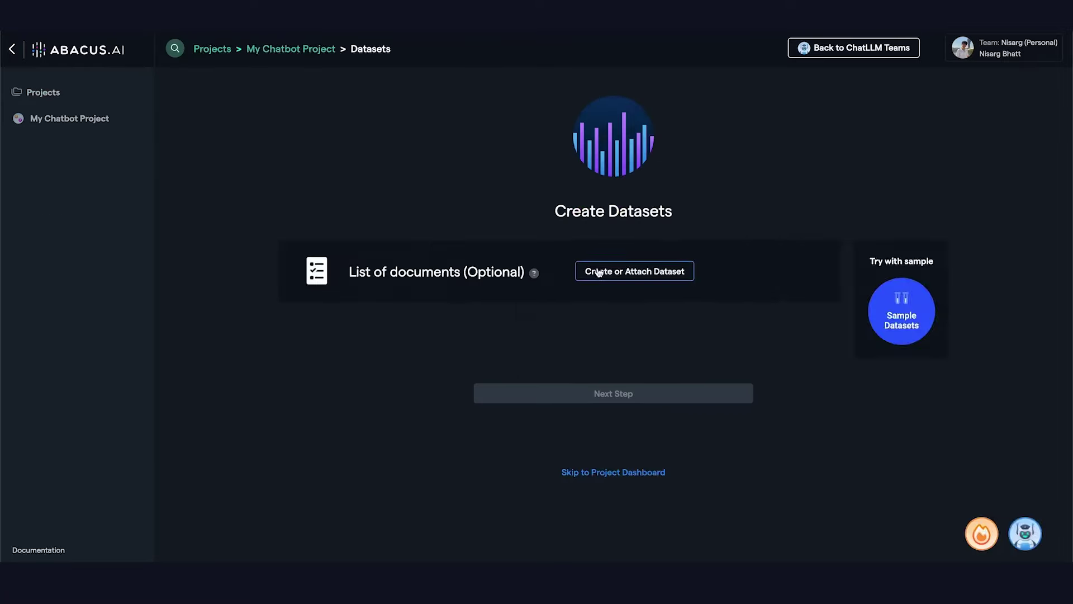
Create a new document dataset named 'PRoductSpecs' and start the AI custom chatbot builder.
{"action": "left_click", "coordinate": [600, 274]}
{"action": "left_click", "coordinate": [776, 203]}
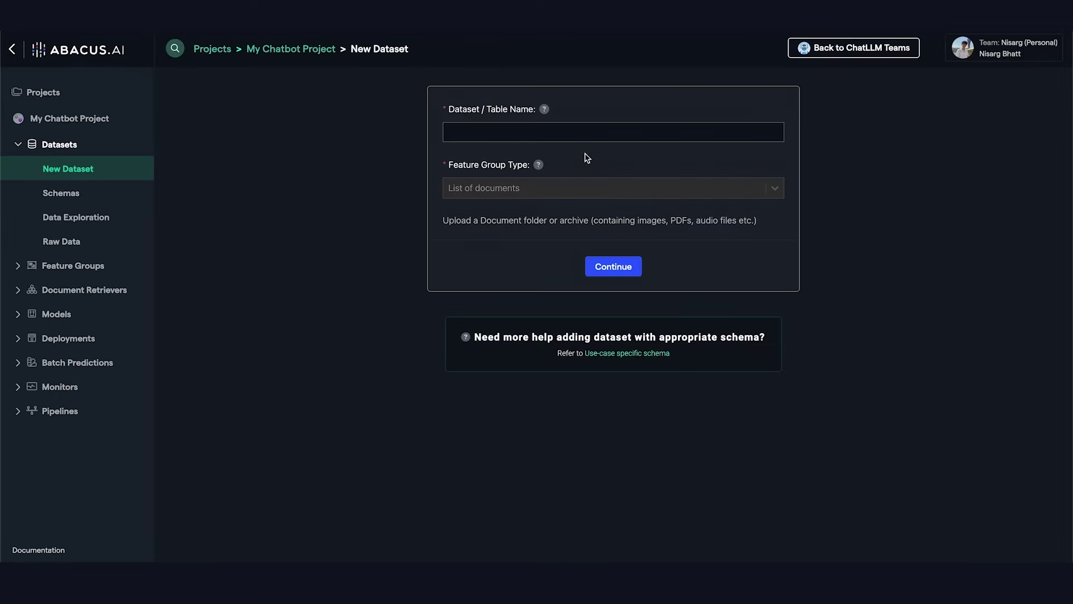
{"action": "type", "text": "PRoductSpecs"}
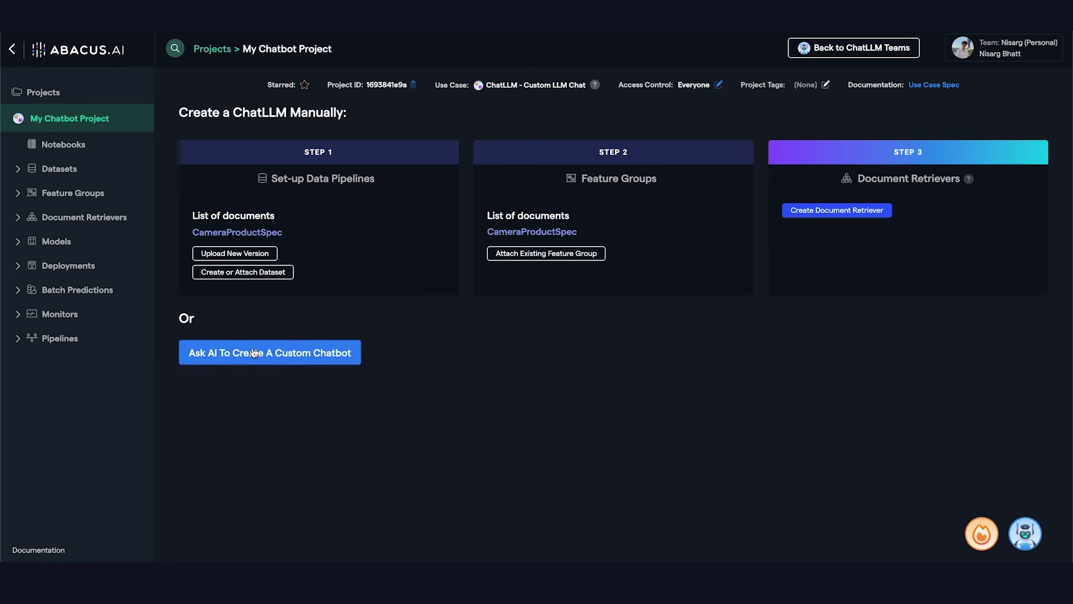
{"action": "left_click", "coordinate": [254, 352]}
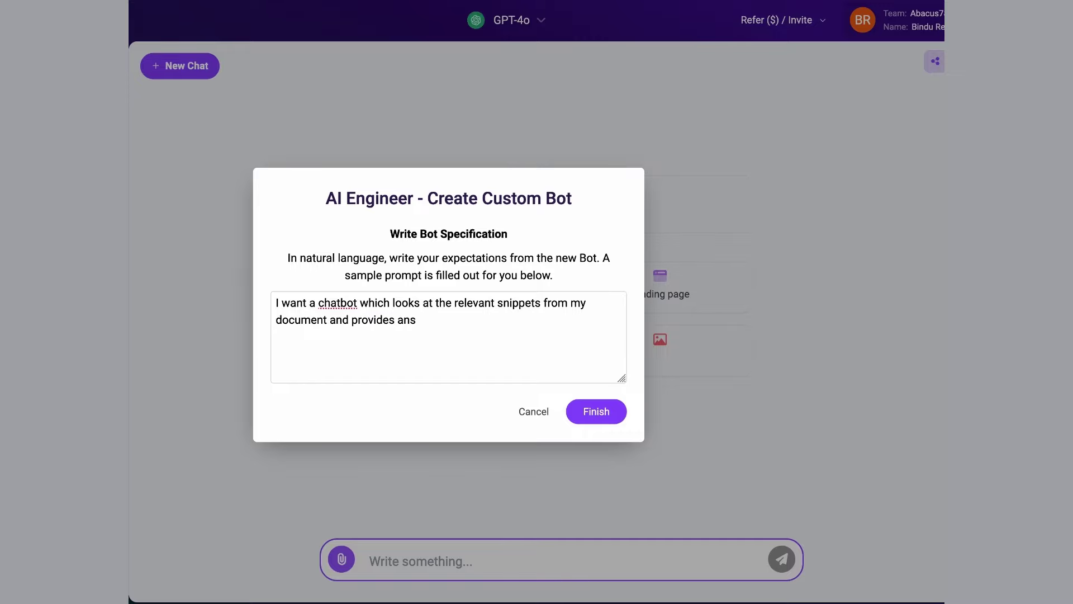
Submit the bot specification so the AI Engineer generates and runs the MyAIPapers training code.
{"action": "left_click", "coordinate": [595, 410]}
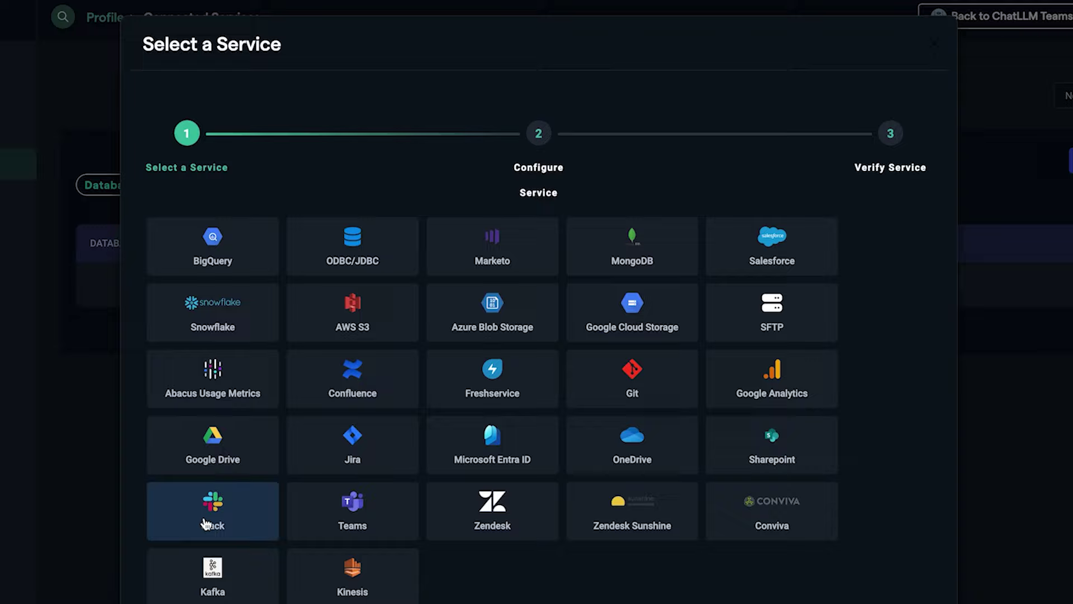
{"action": "left_click", "coordinate": [208, 509]}
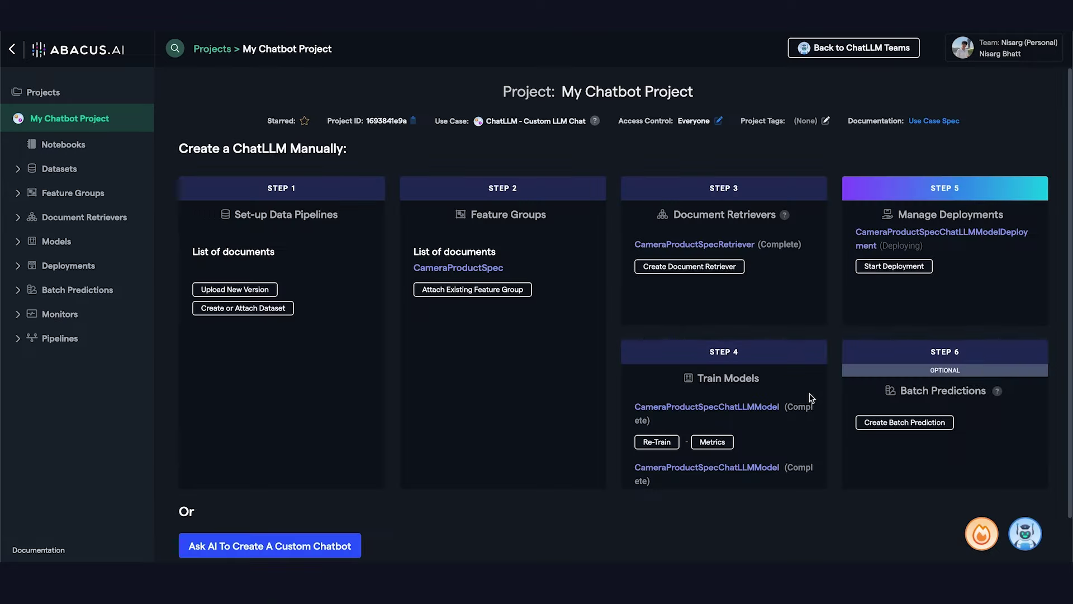
Open the CameraProductSpecChatLLMModelDeployment detail page from the project's Deployments list.
{"action": "left_click", "coordinate": [68, 266]}
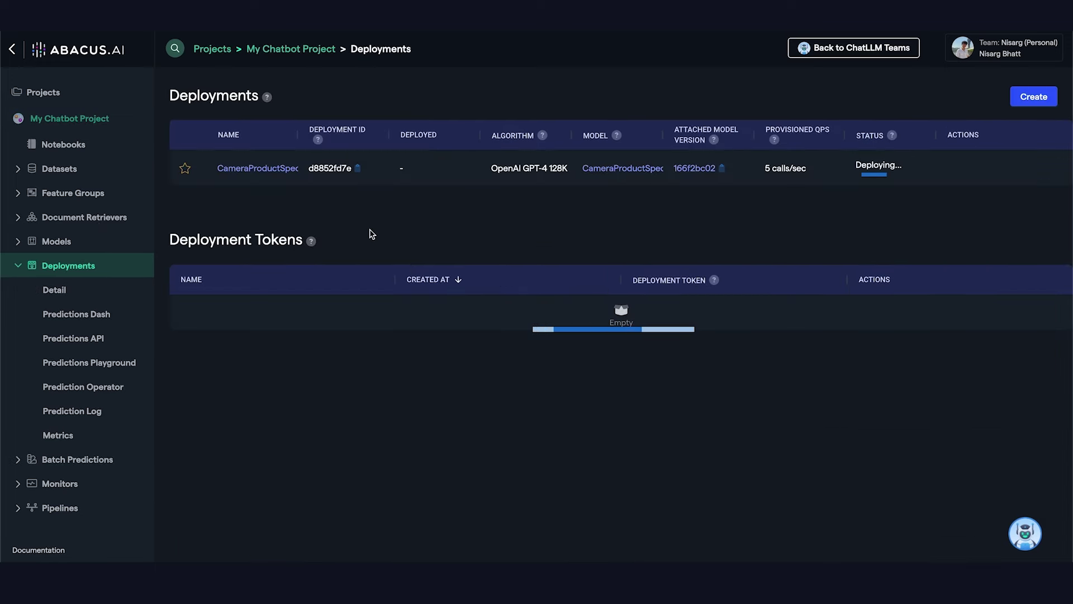
{"action": "left_click", "coordinate": [447, 175]}
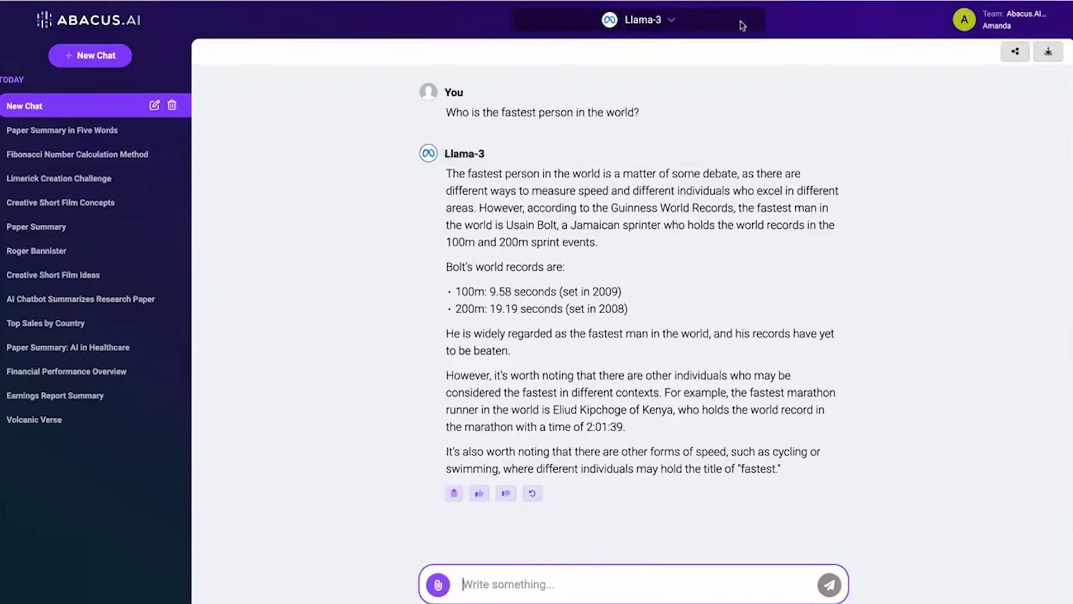
Bring up the Select Bot list of available chat models from the Llama-3 header.
{"action": "left_click", "coordinate": [662, 22]}
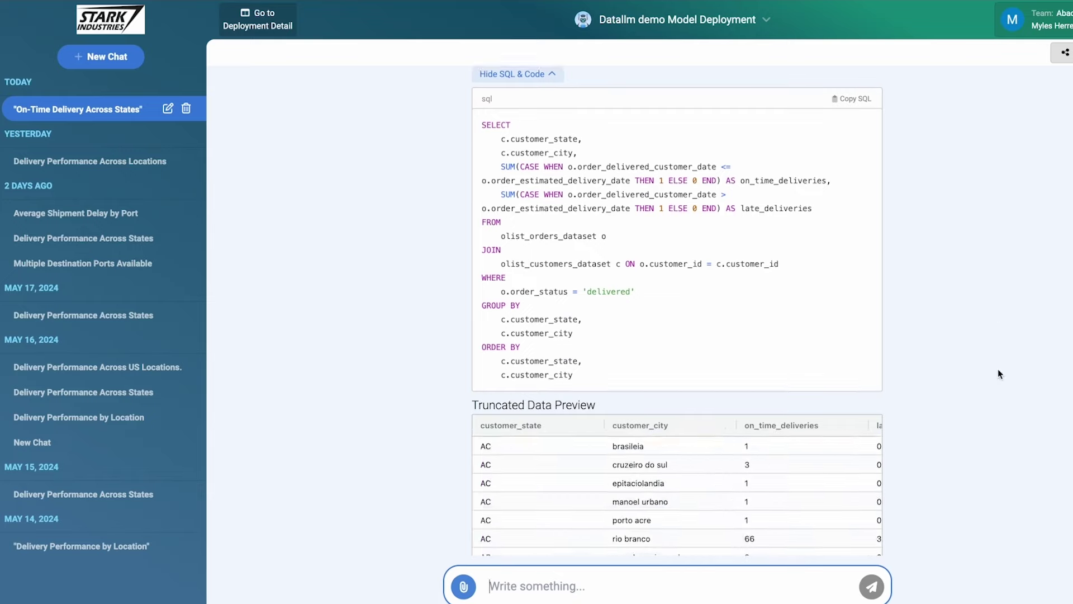
Review the SQL answer and send a follow-up asking to plot on-time deliveries by state only.
{"action": "scroll", "coordinate": [1000, 374], "scroll_direction": "down", "scroll_amount": 5}
{"action": "left_click", "coordinate": [800, 167]}
{"action": "scroll", "coordinate": [980, 347], "scroll_direction": "down", "scroll_amount": 10}
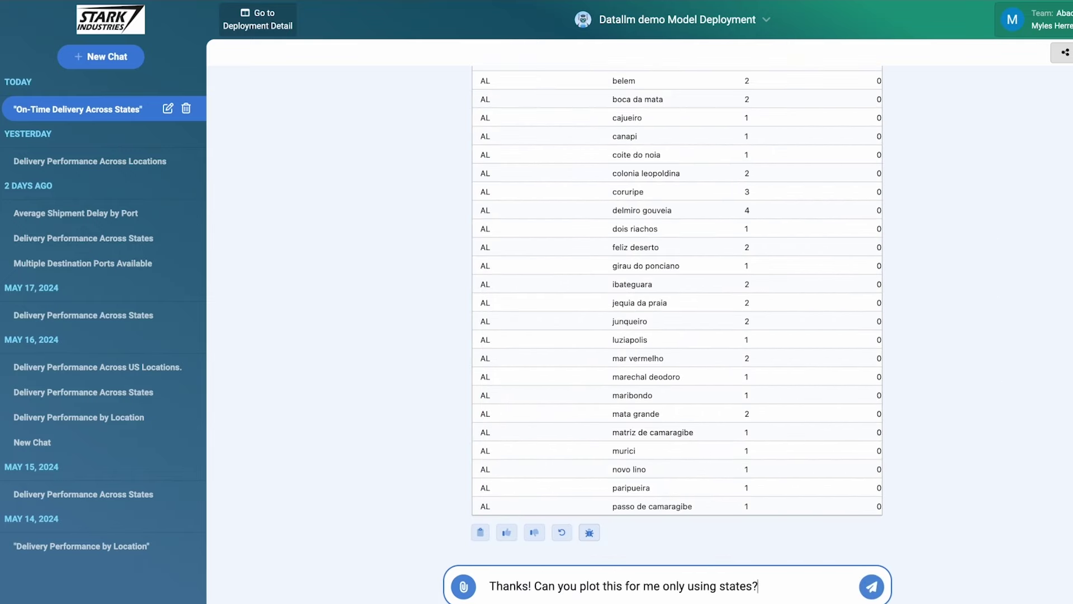
{"action": "key", "text": "Return"}
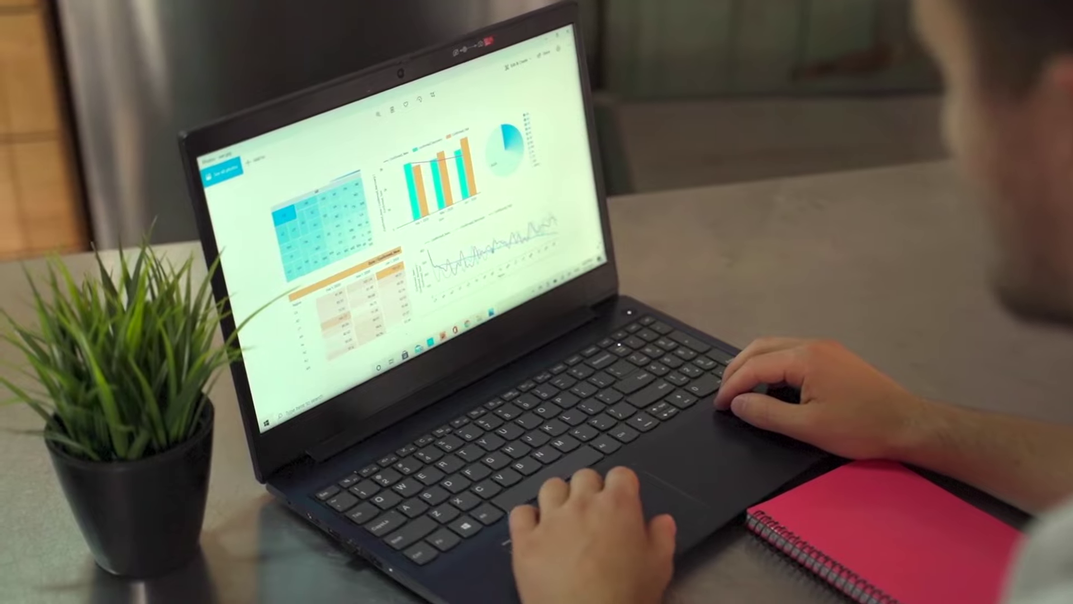
Create My Chatbot Project with a new PRoductSpecs documents dataset and request an AI-built chatbot.
{"action": "type", "text": "y Chatbot Project"}
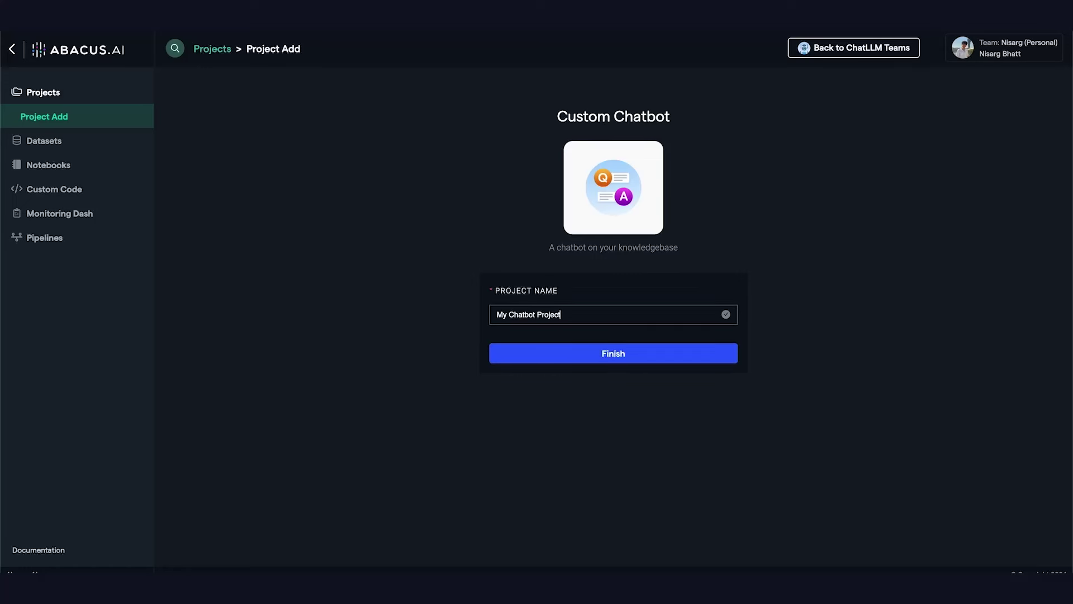
{"action": "key", "text": "Return"}
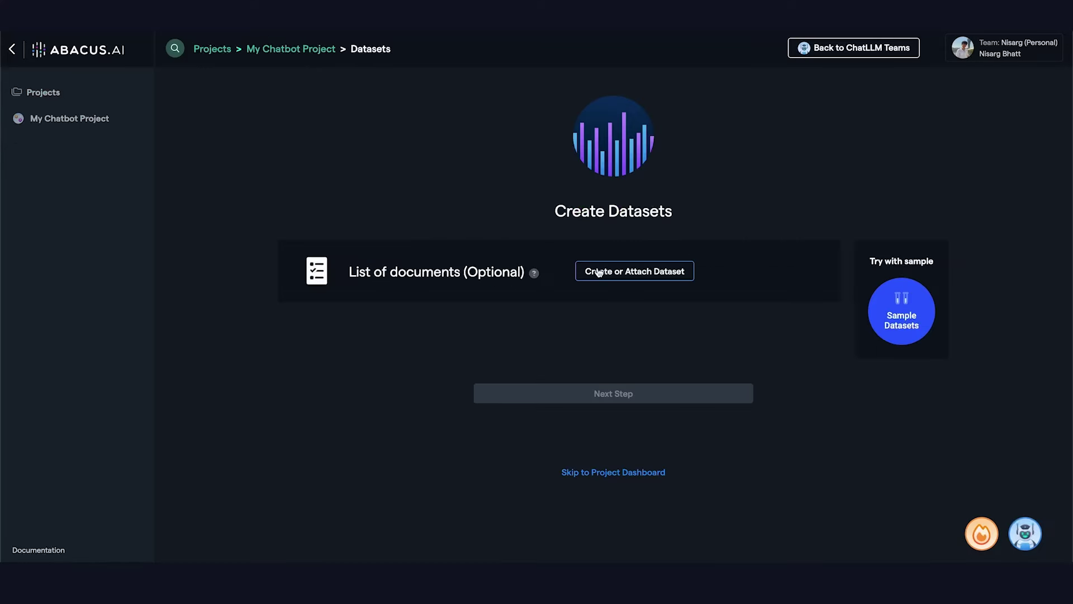
{"action": "left_click", "coordinate": [599, 272]}
{"action": "left_click", "coordinate": [773, 208]}
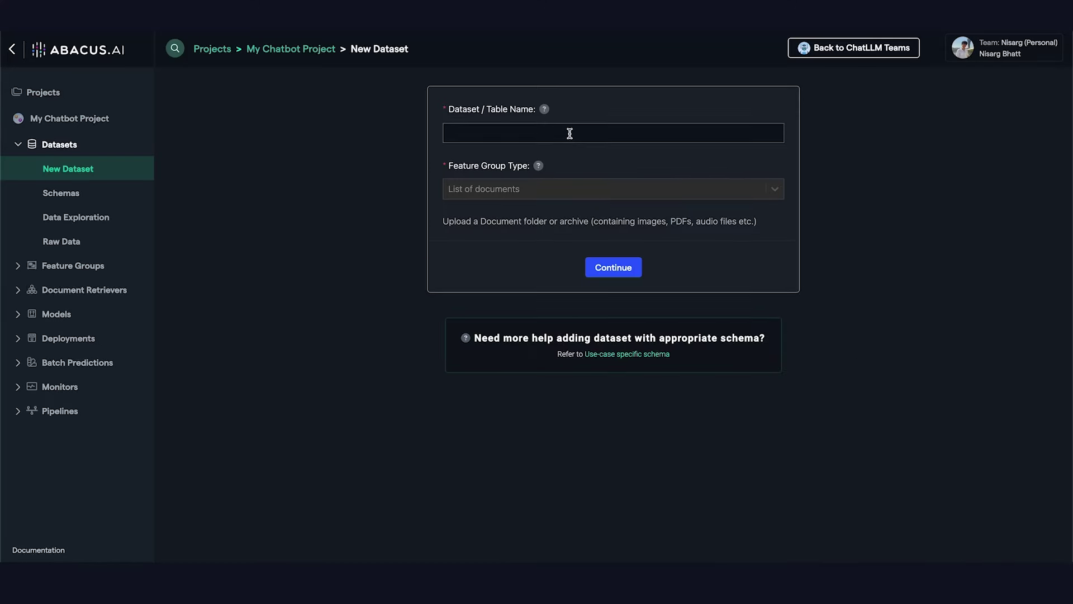
{"action": "type", "text": "PRoductSpecs"}
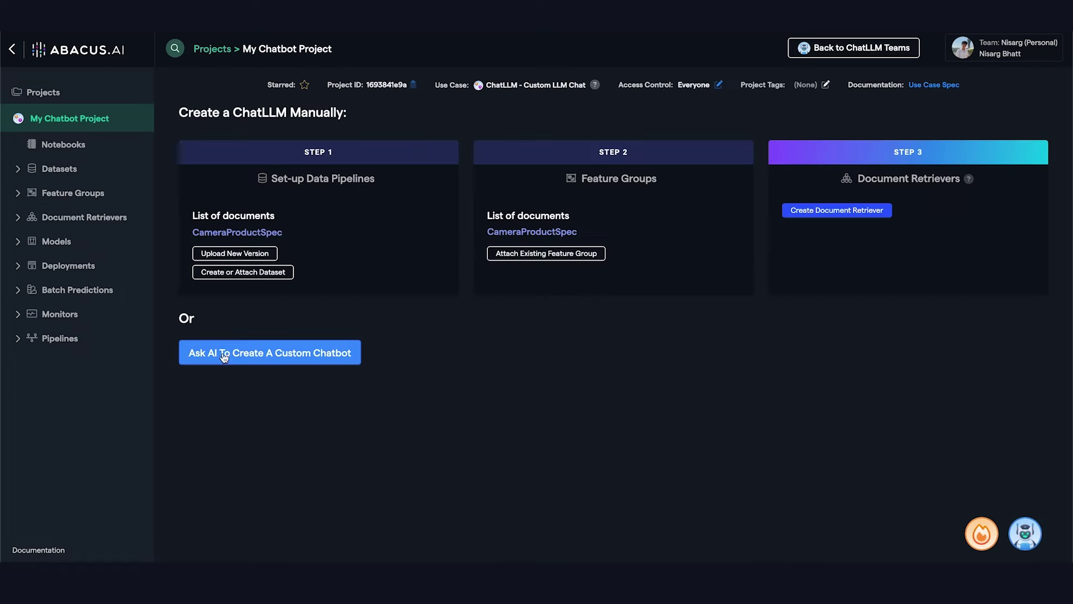
{"action": "left_click", "coordinate": [254, 353]}
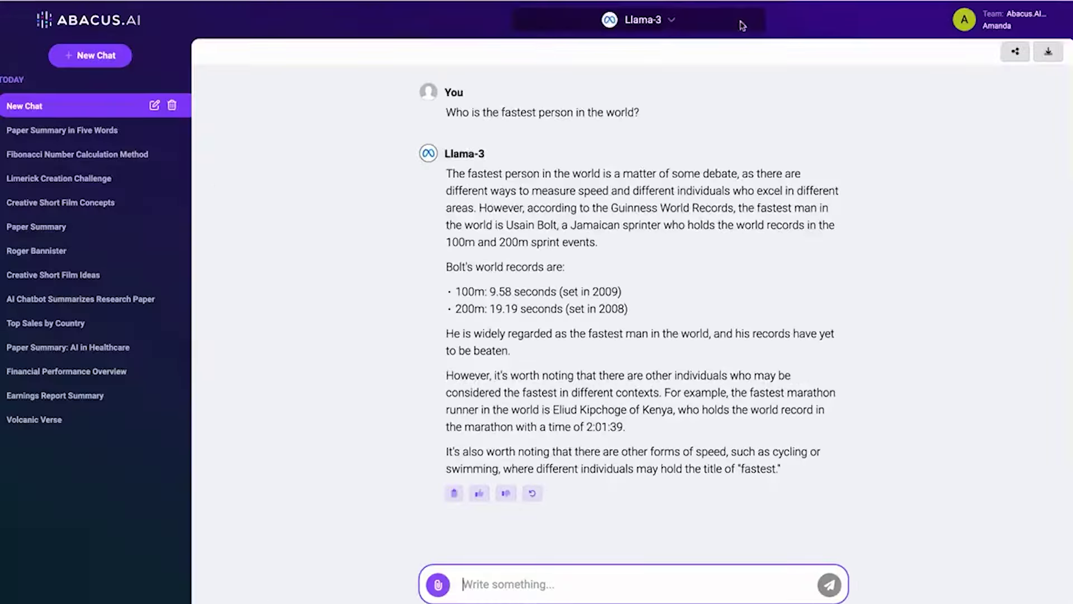
Switch the chat's model to GPT-4 from the Select Bot list.
{"action": "left_click", "coordinate": [643, 20]}
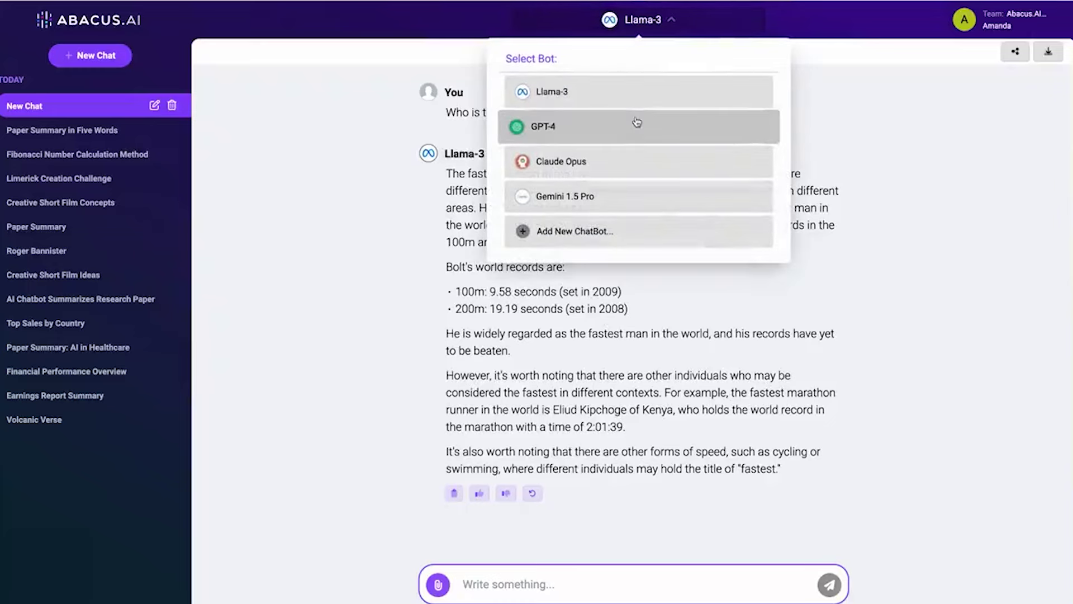
{"action": "left_click", "coordinate": [637, 122]}
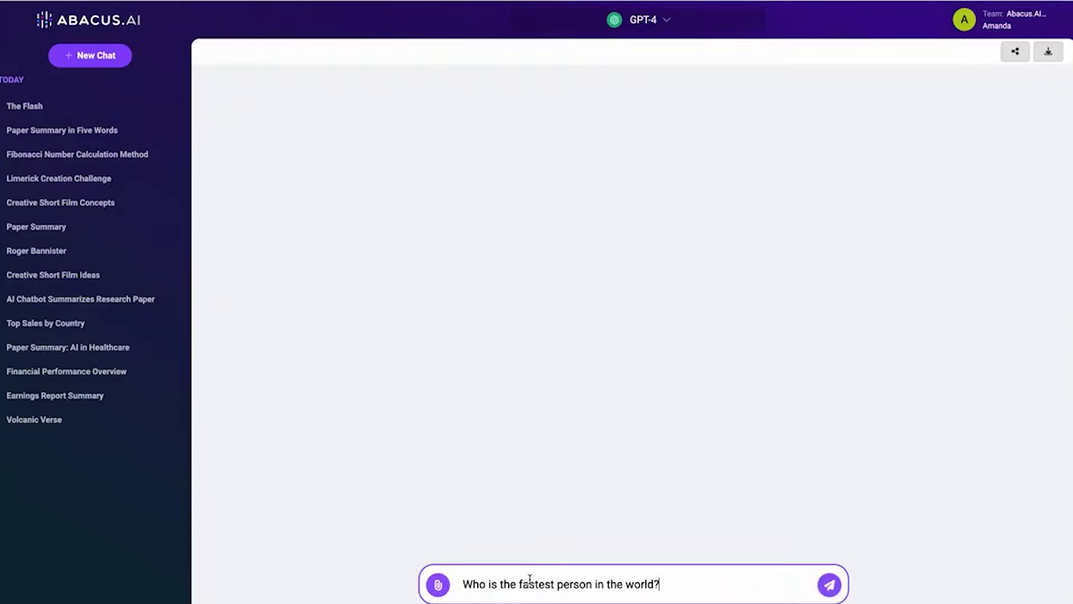